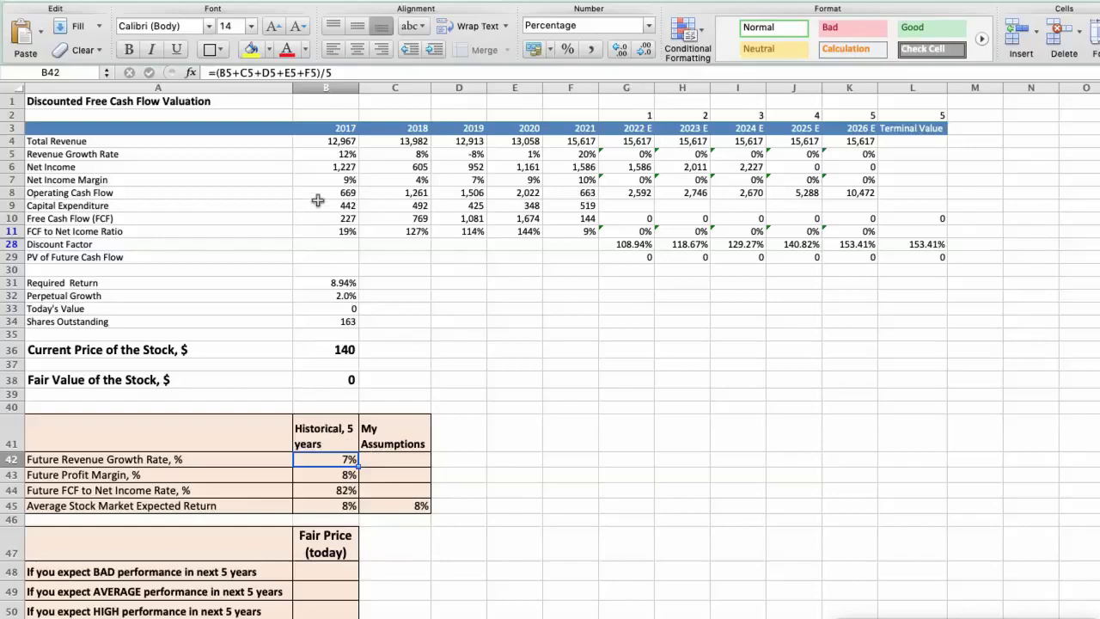
# - Examine the net income margins for 2017 to 2021 and the historical five-year average for future profit margin
pyautogui.click(326, 179)
pyautogui.press('Right')
pyautogui.press('Right')
pyautogui.press('Right')
pyautogui.press('Right')
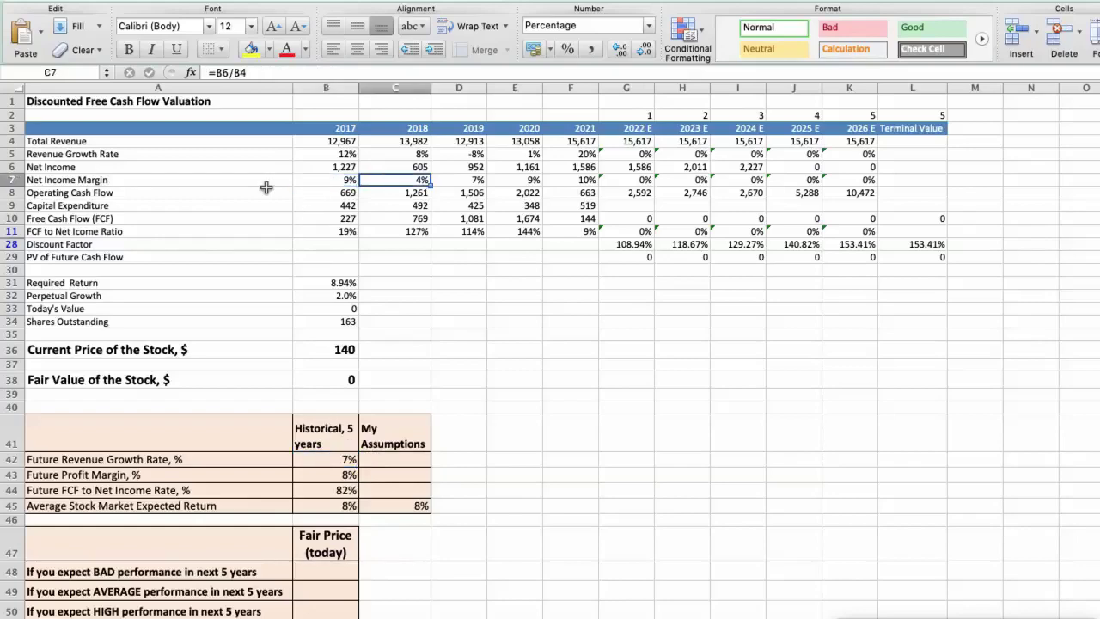
pyautogui.click(326, 474)
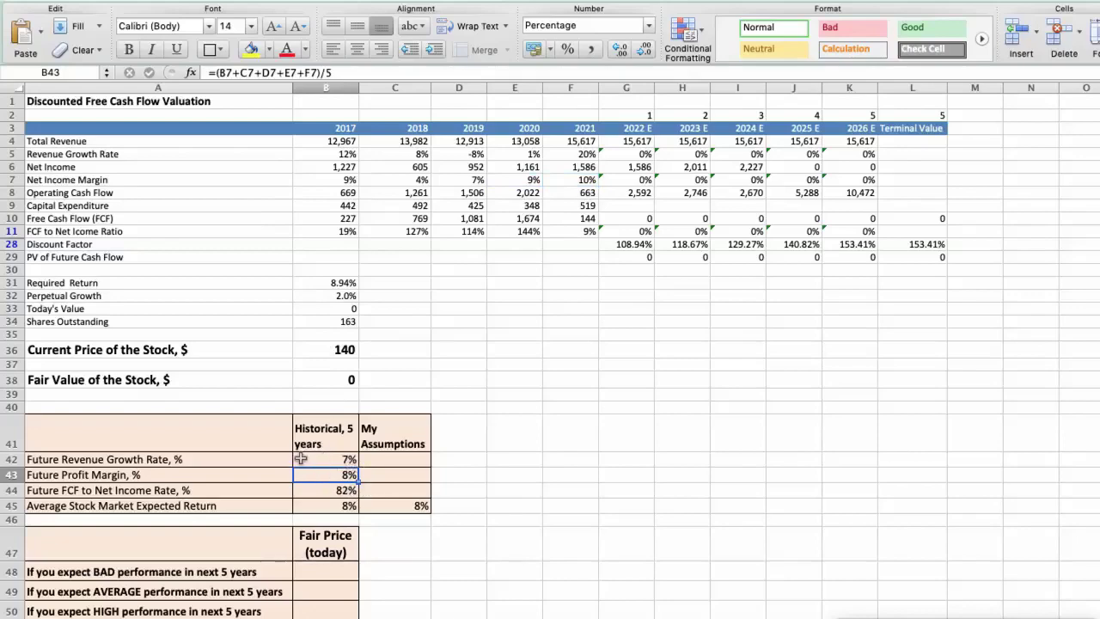
# - Examine the 2017 to 2021 FCF to net income ratios, their five-year average, and the historical stock market expected return
pyautogui.click(316, 231)
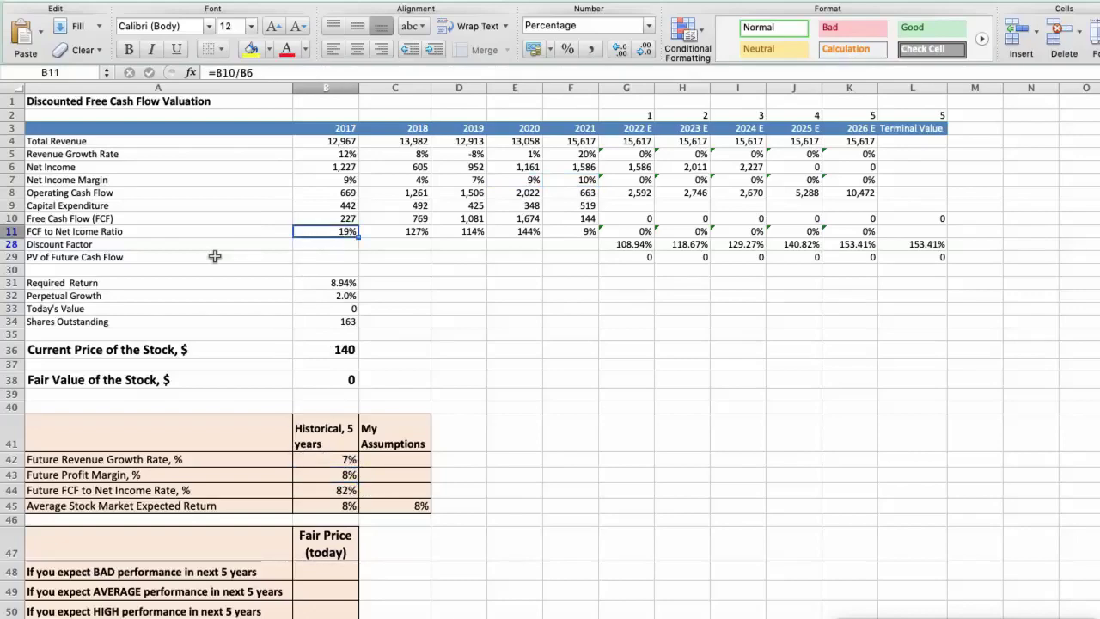
pyautogui.press('Right')
pyautogui.press('Right')
pyautogui.press('Right')
pyautogui.press('Right')
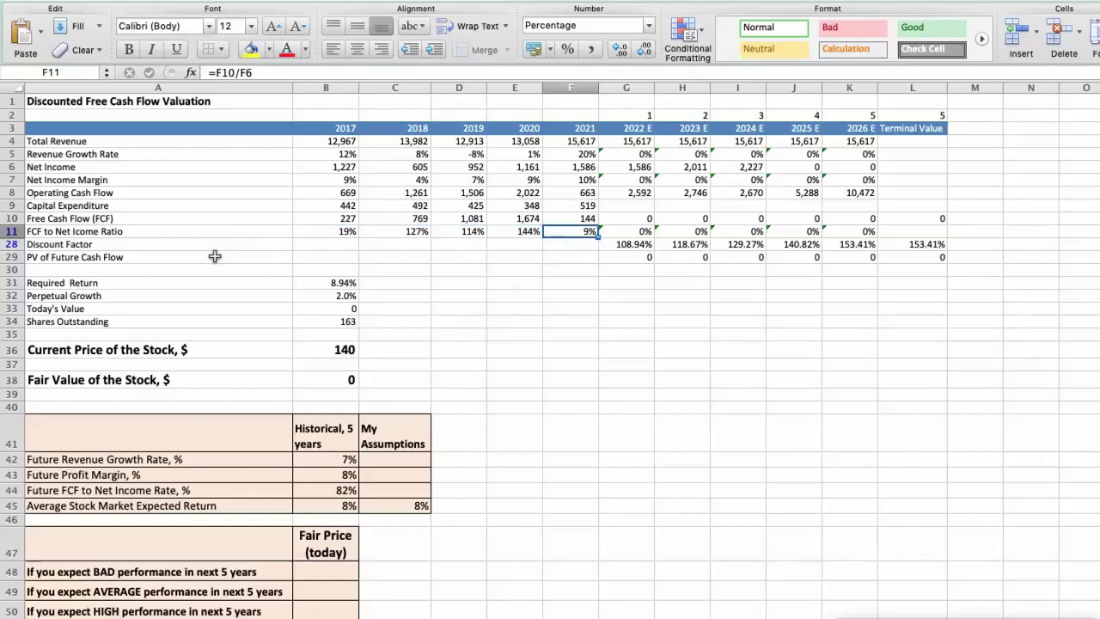
pyautogui.click(311, 485)
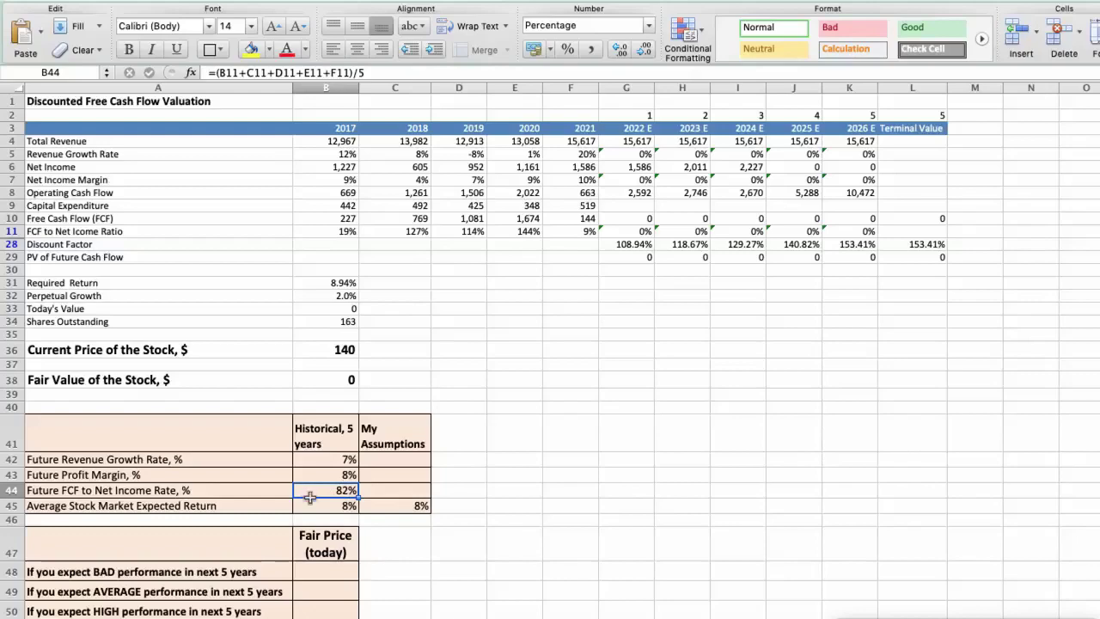
pyautogui.click(315, 505)
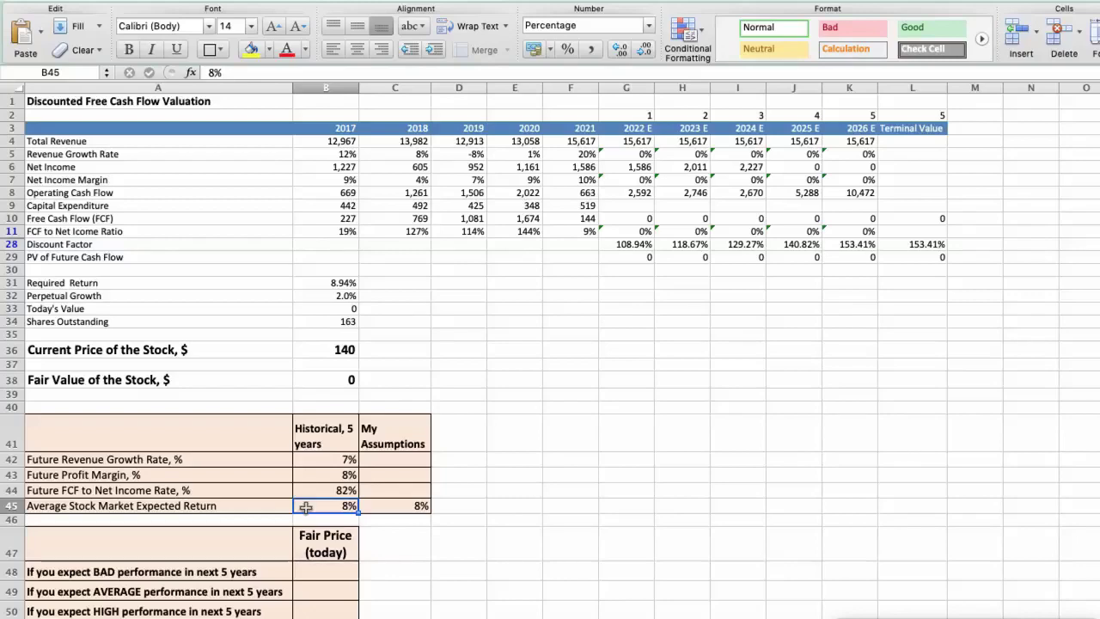
# - Fill in My Assumptions with 5% revenue growth, 7% profit margin and 60% FCF to net income rate
pyautogui.click(373, 460)
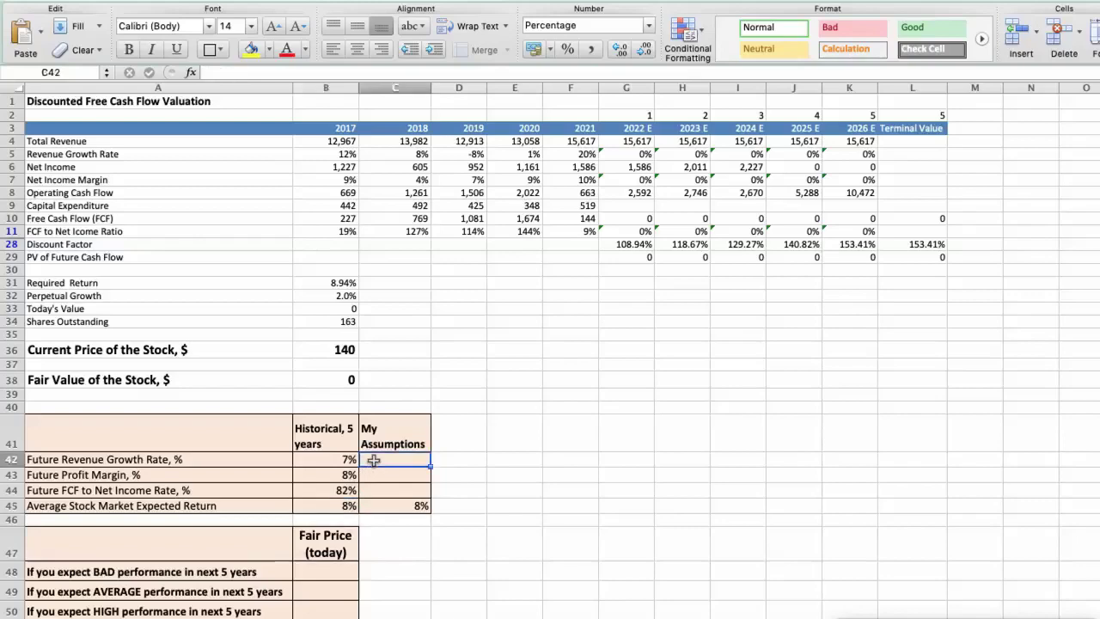
pyautogui.write('5')
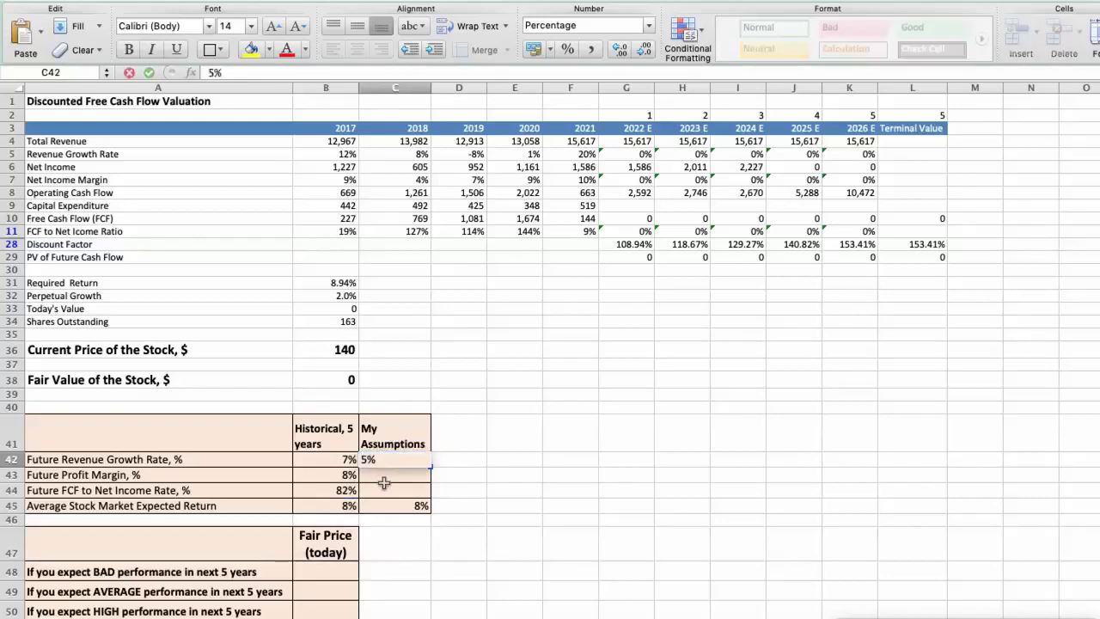
pyautogui.press('Return')
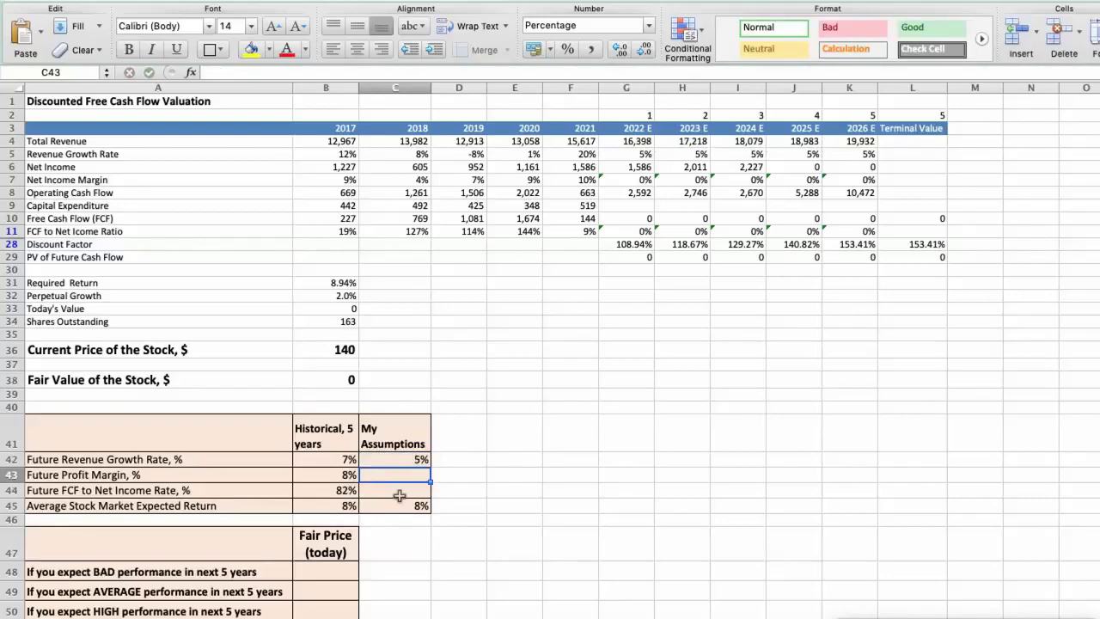
pyautogui.write('7')
pyautogui.press('Return')
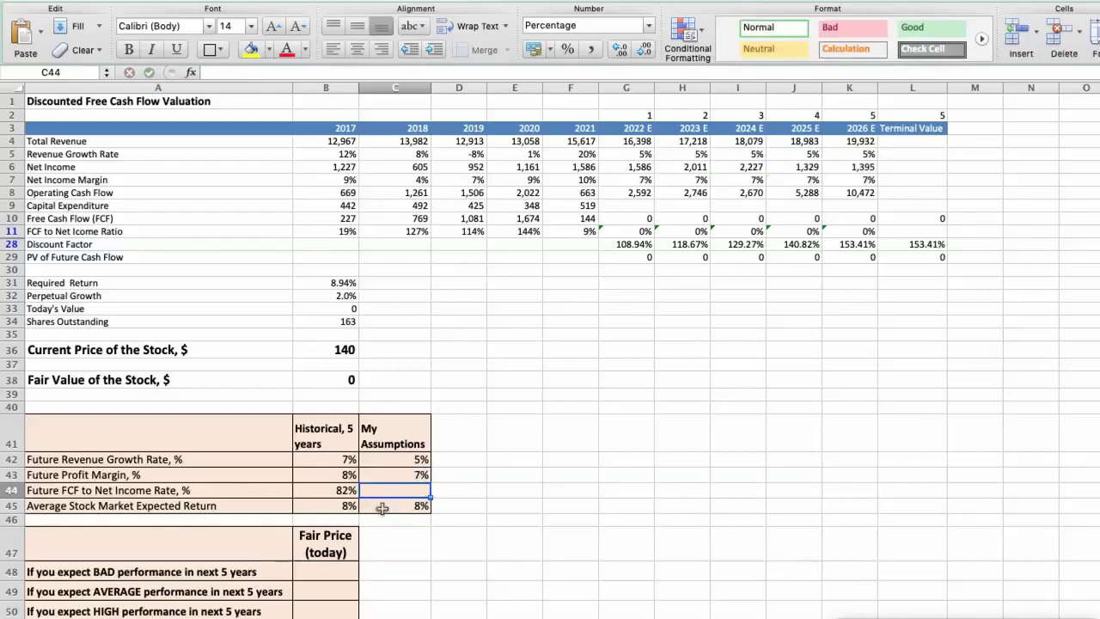
pyautogui.write('60')
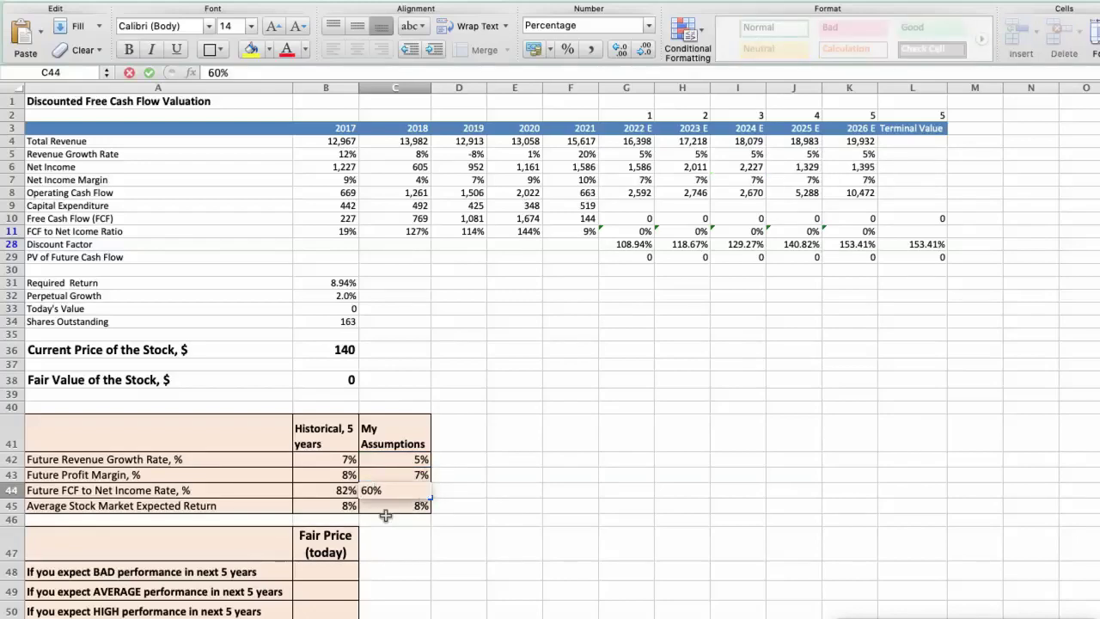
pyautogui.press('Return')
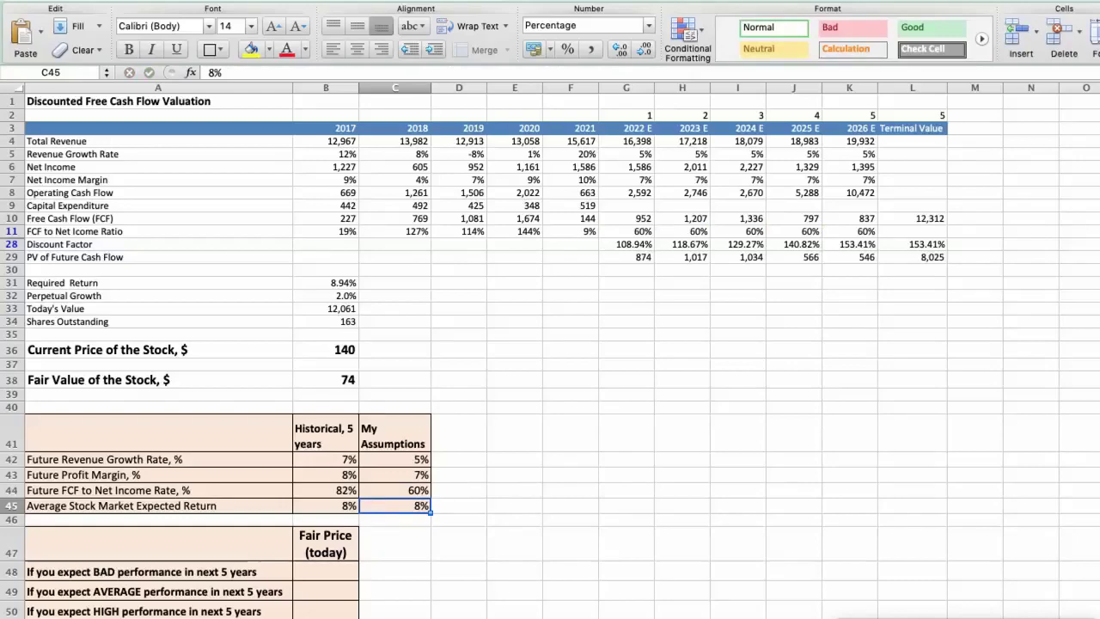
# - Check the stock's calculated fair value and record 74 as the fair price for BAD performance
pyautogui.click(324, 381)
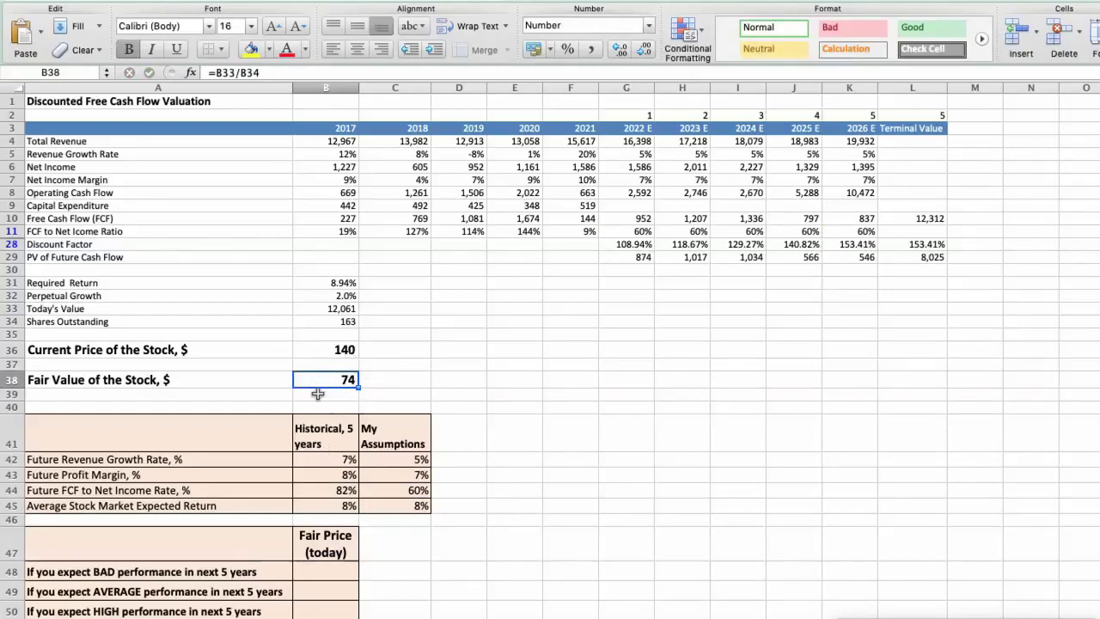
pyautogui.scroll(-3, 319, 393)
pyautogui.scroll(-1, 318, 393)
pyautogui.click(320, 491)
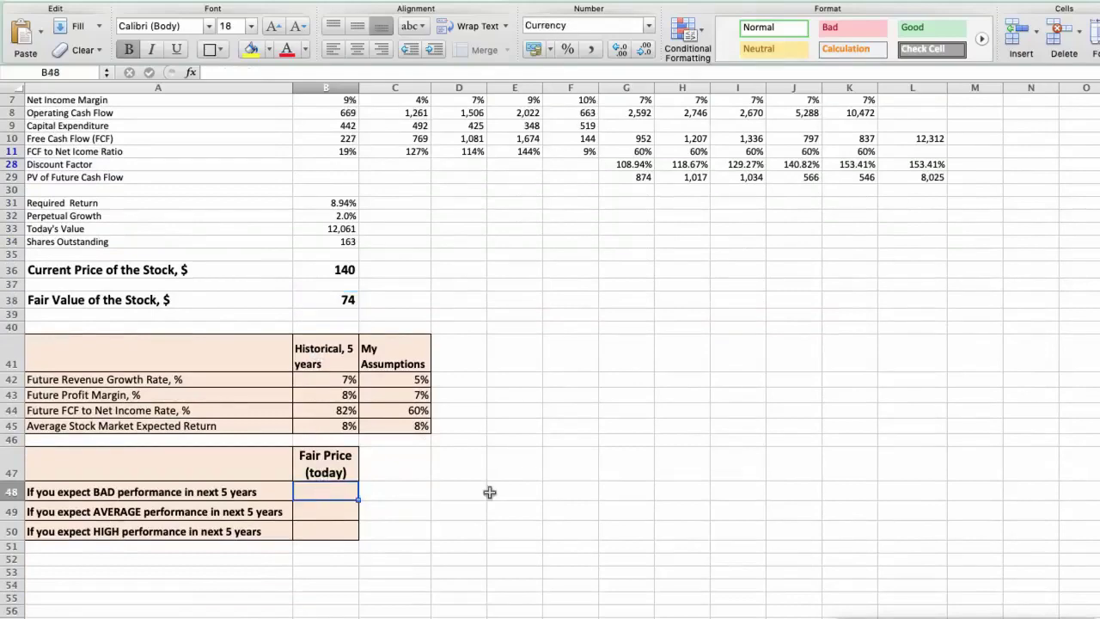
pyautogui.write('74')
pyautogui.press('Return')
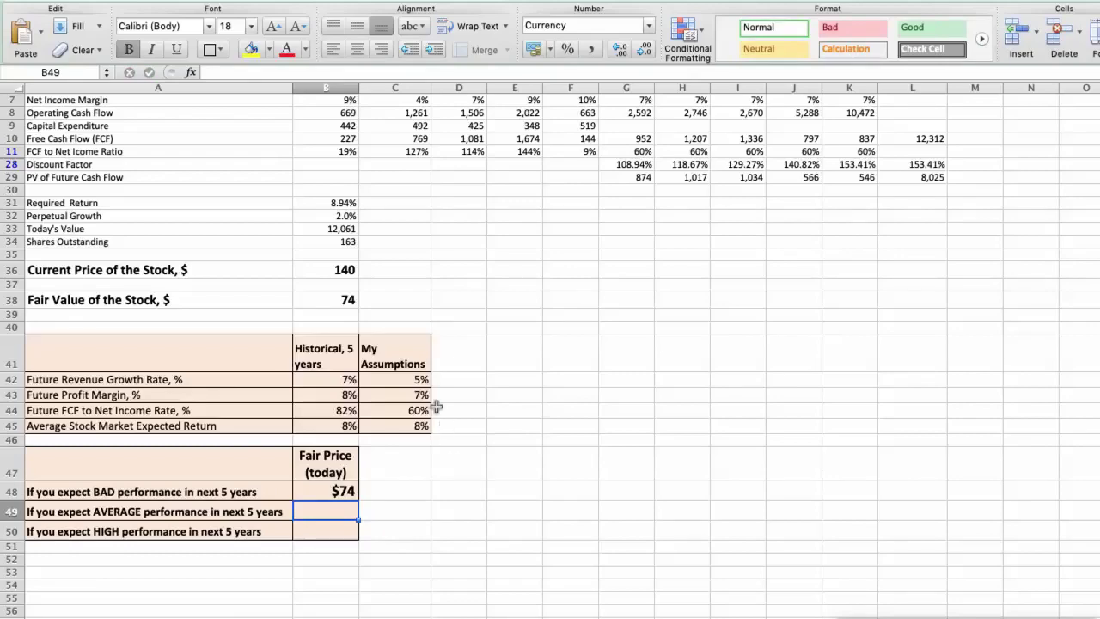
# - Change My Assumptions to 6% revenue growth, 8% profit margin and 70% FCF to net income rate
pyautogui.click(421, 379)
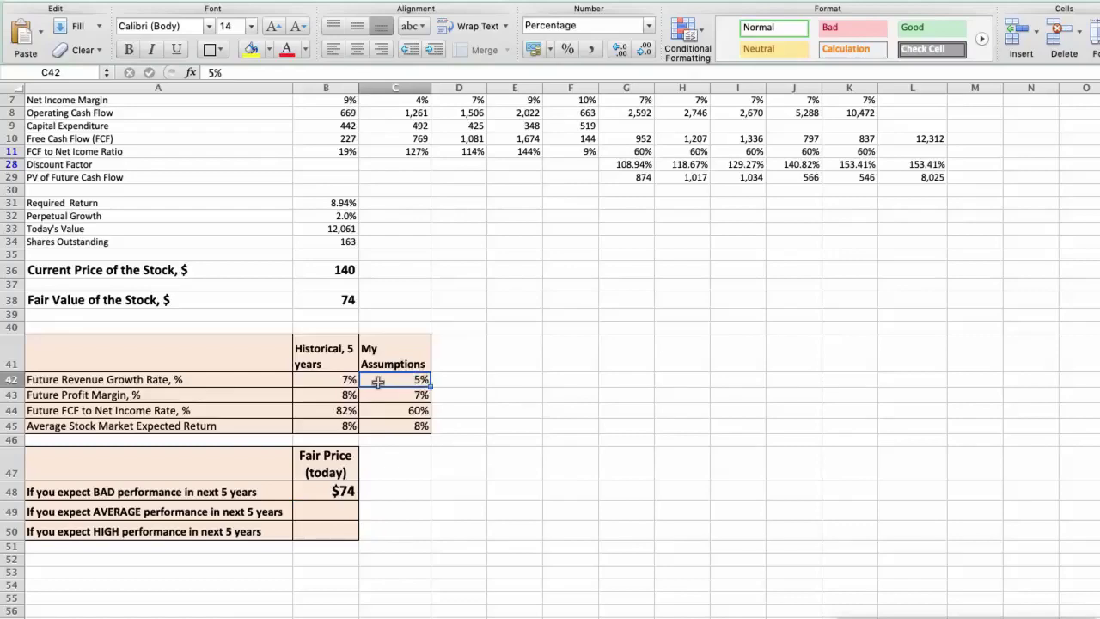
pyautogui.write('6')
pyautogui.press('Return')
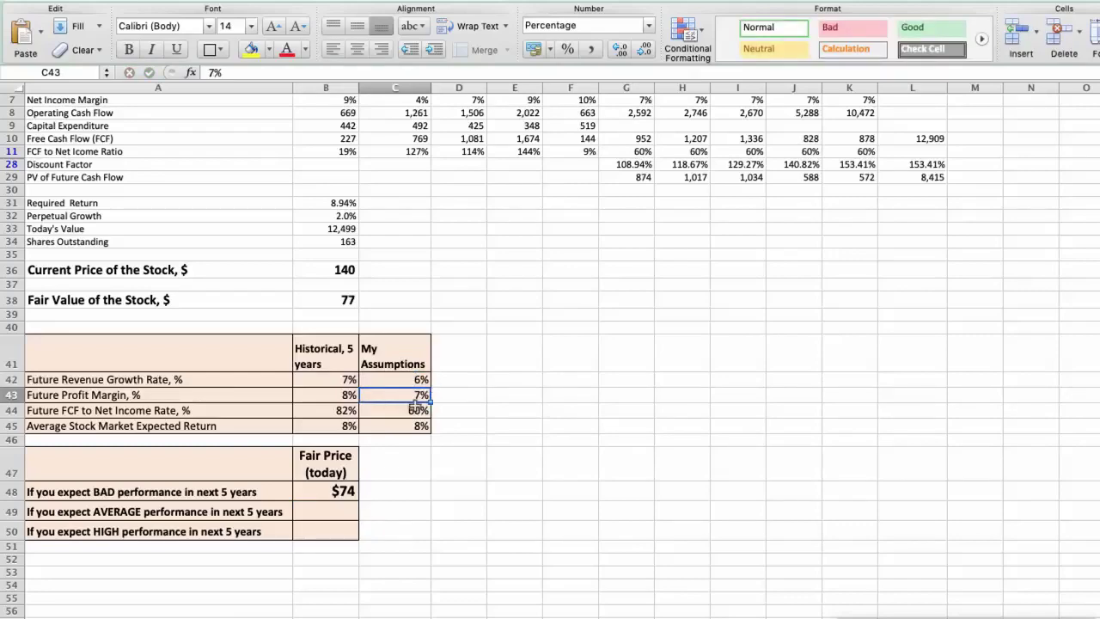
pyautogui.write('8')
pyautogui.press('Return')
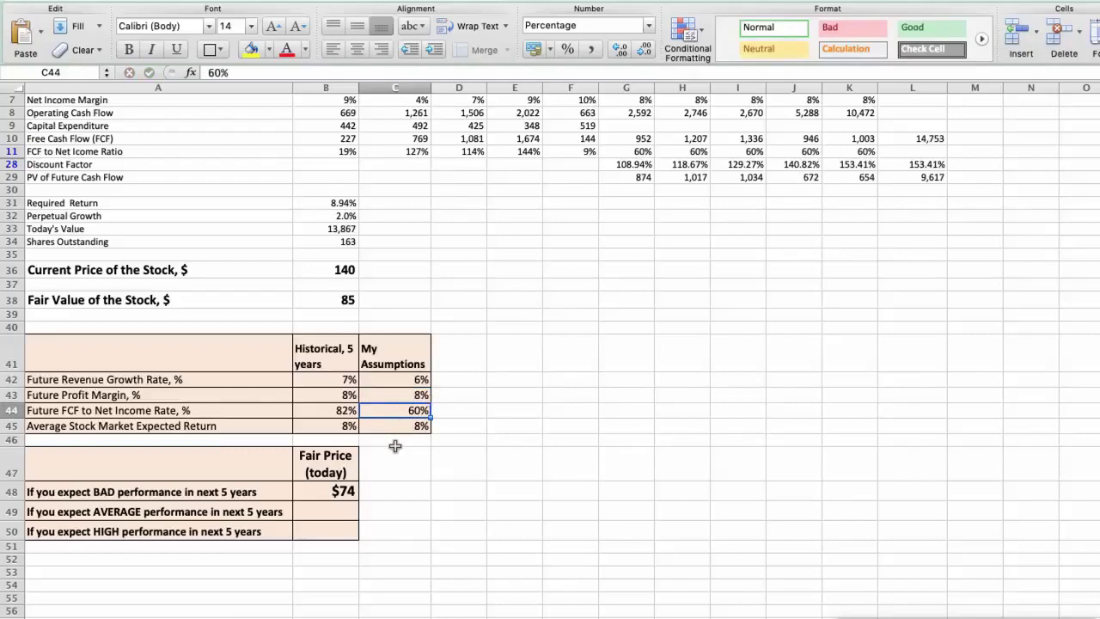
pyautogui.write('70')
pyautogui.press('Return')
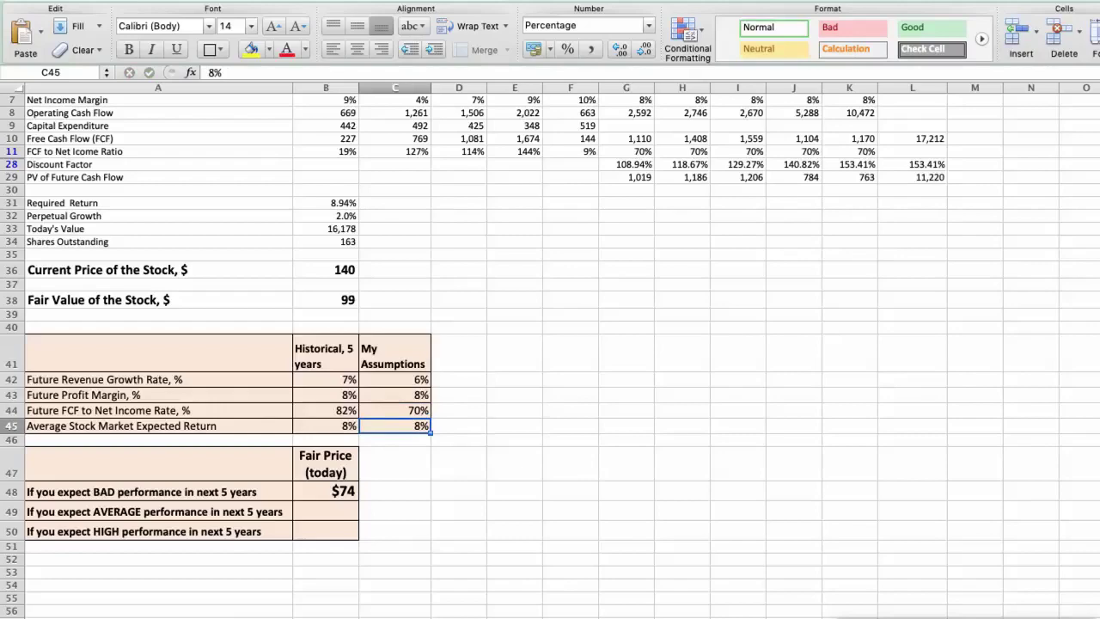
# - Check the recalculated fair value and record 99 as the fair price for AVERAGE performance
pyautogui.click(322, 300)
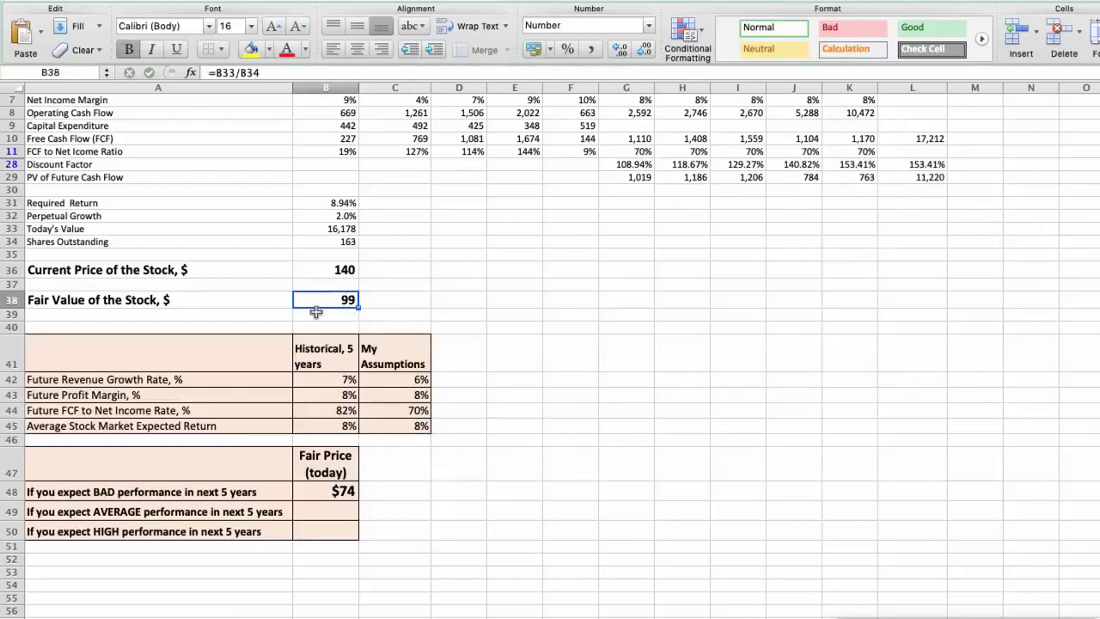
pyautogui.click(328, 509)
pyautogui.write('99')
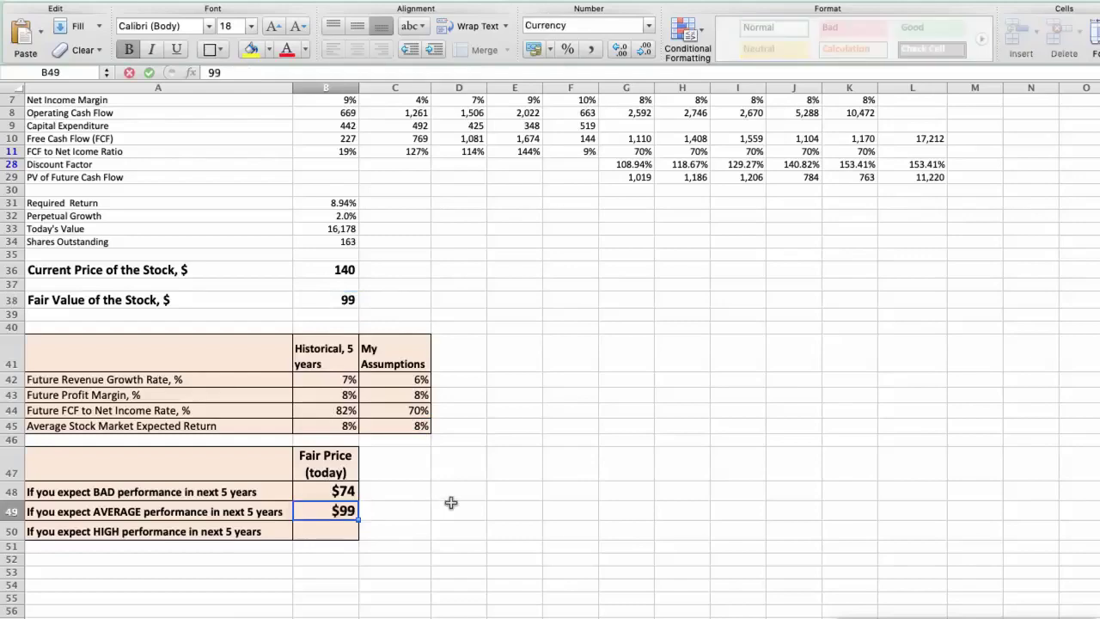
pyautogui.press('Return')
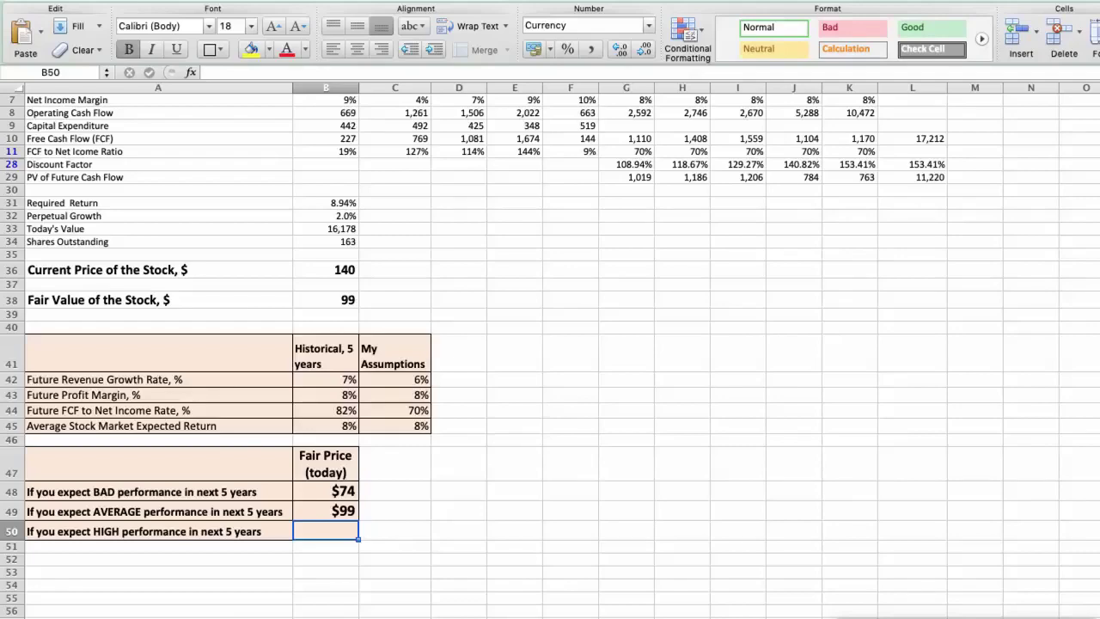
# - Change My Assumptions to 7% revenue growth, 9% profit margin and 80% FCF to net income rate
pyautogui.click(423, 379)
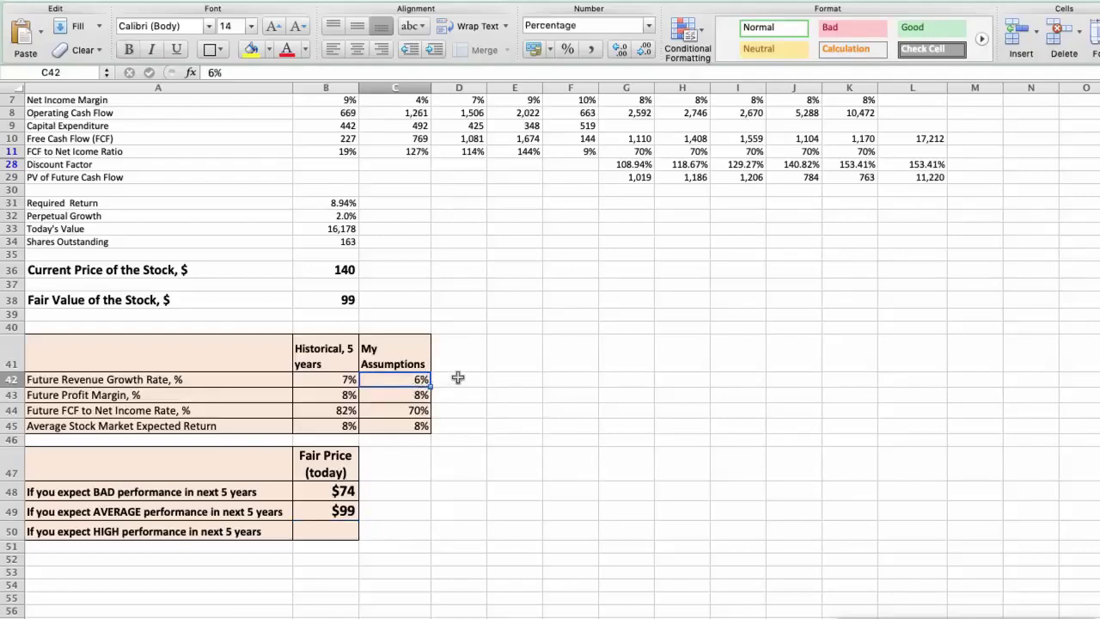
pyautogui.write('7')
pyautogui.press('Return')
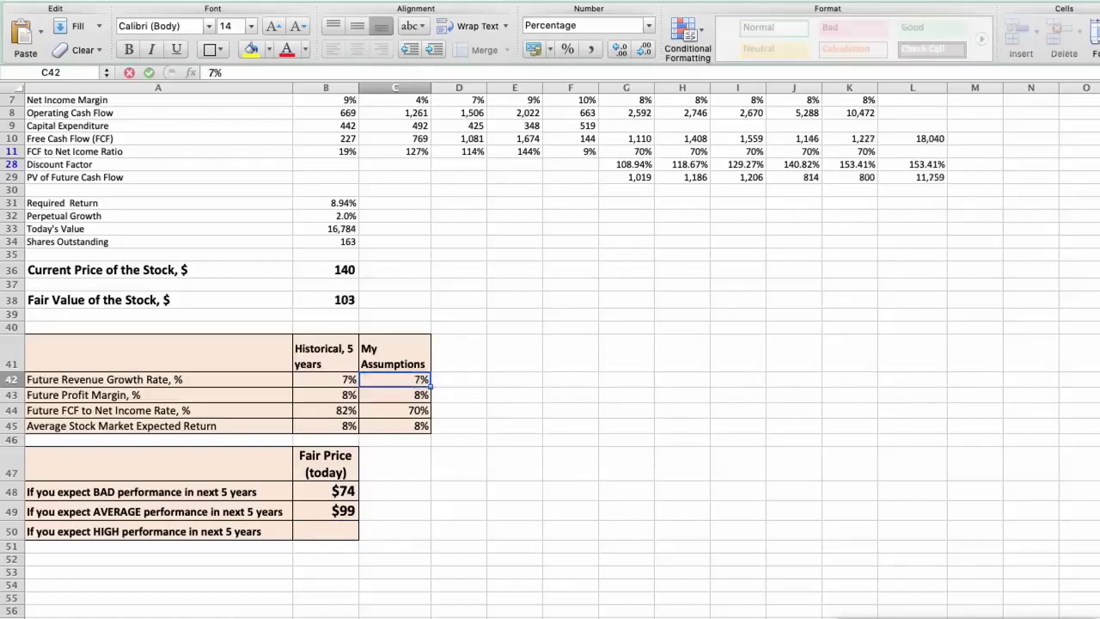
pyautogui.write('9')
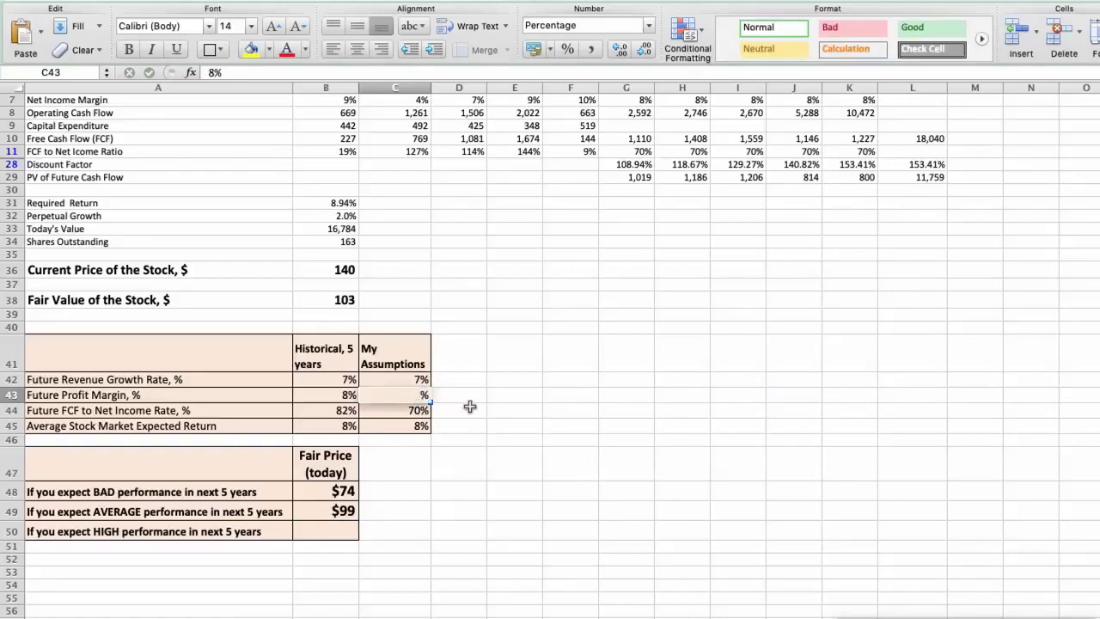
pyautogui.press('Return')
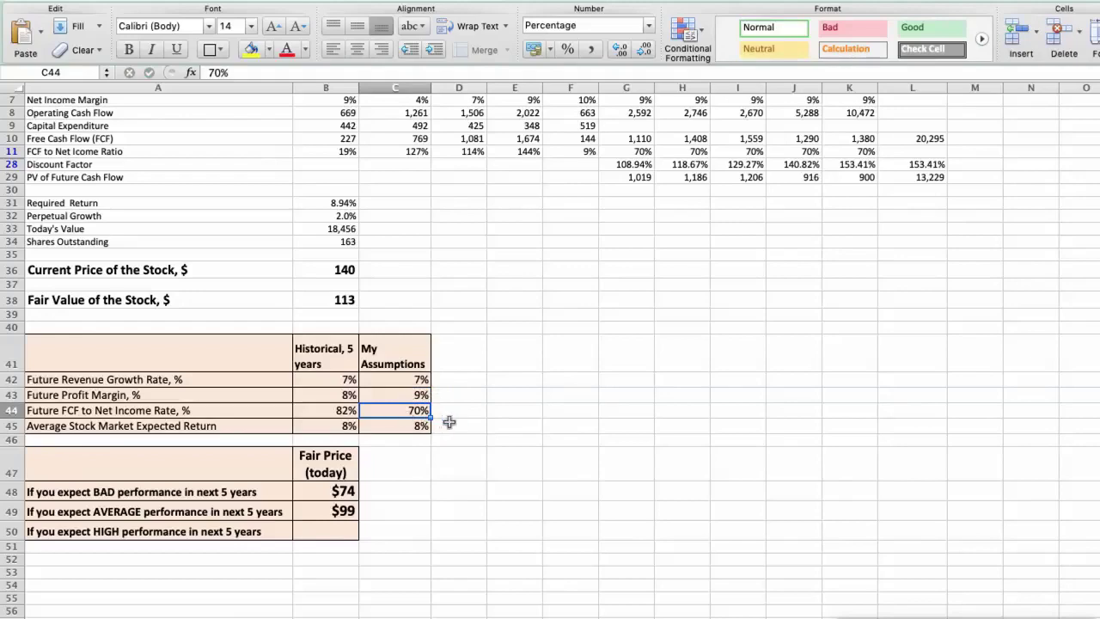
pyautogui.write('80')
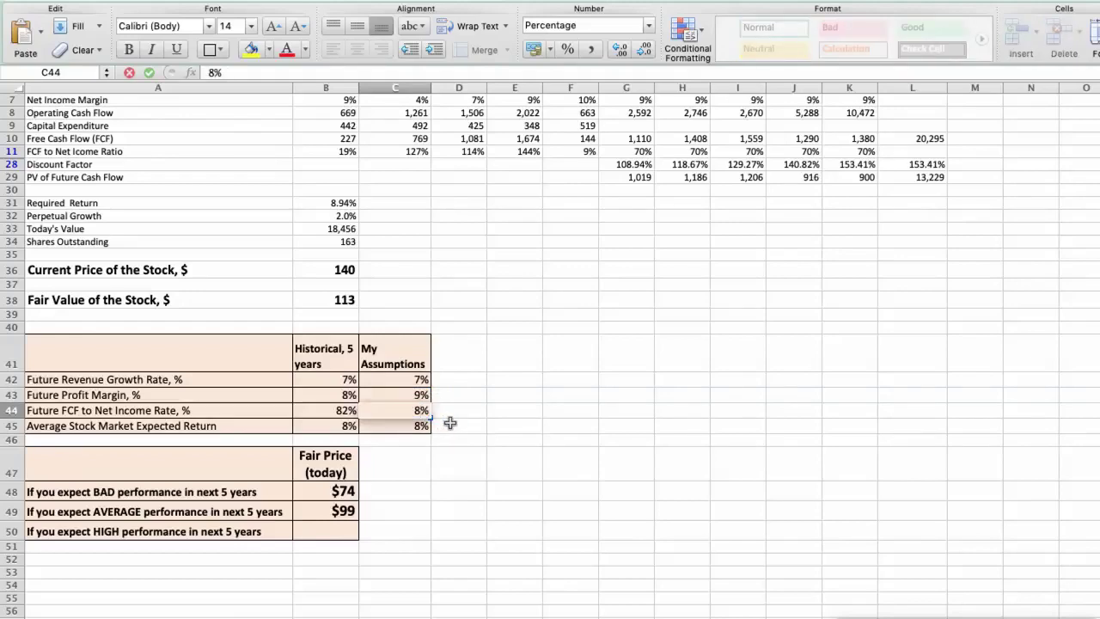
pyautogui.press('Return')
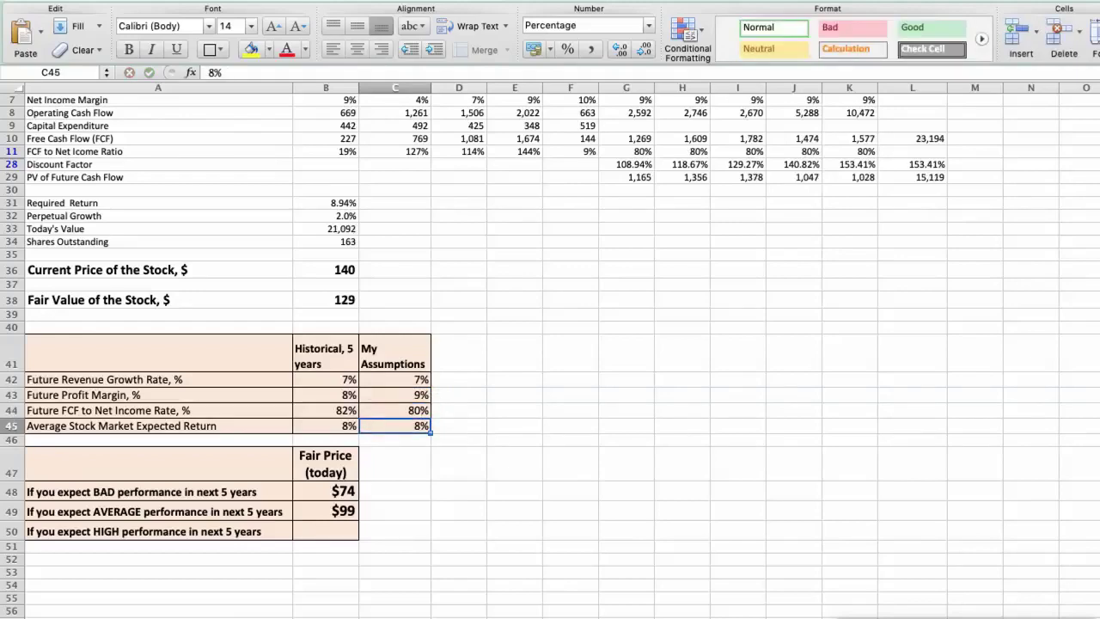
# - Check the recalculated fair value and record 129 as the fair price for HIGH performance
pyautogui.click(320, 301)
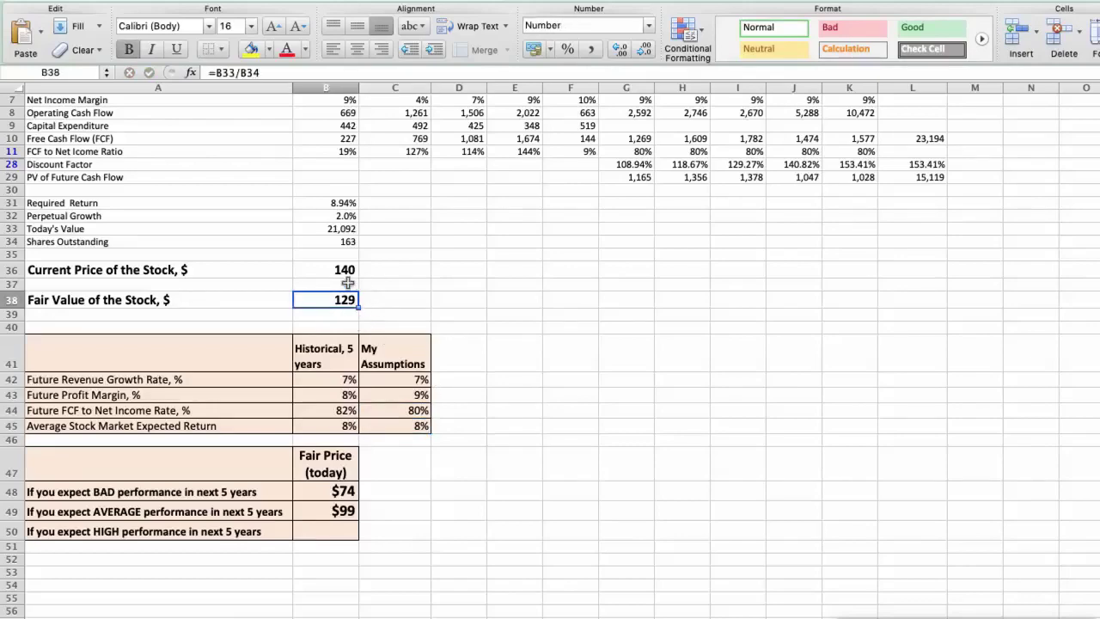
pyautogui.click(348, 533)
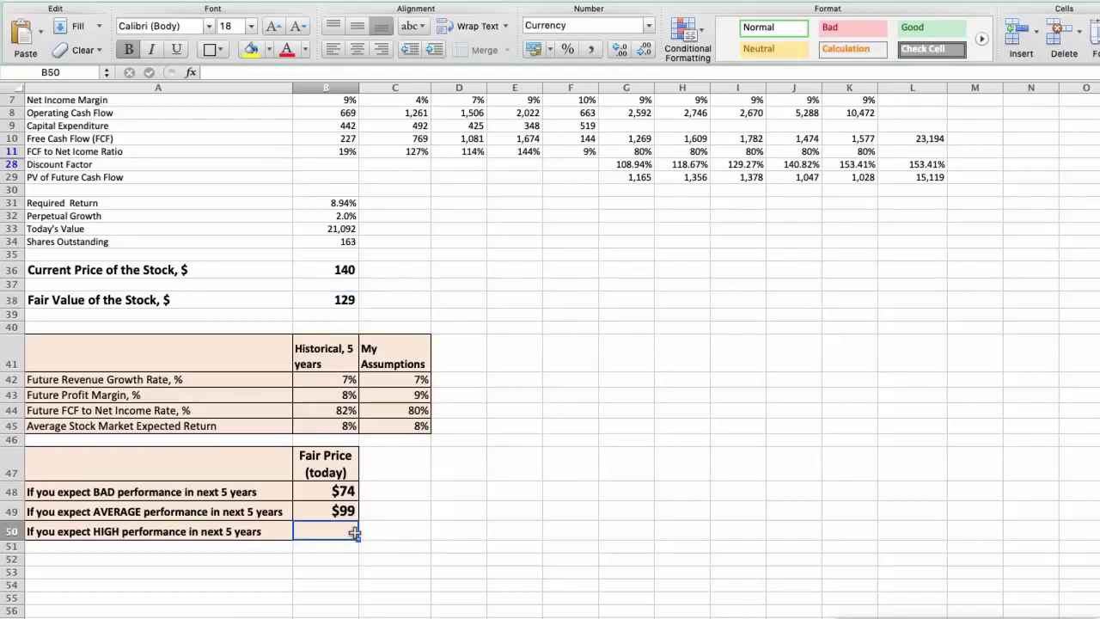
pyautogui.write('129')
pyautogui.press('Return')
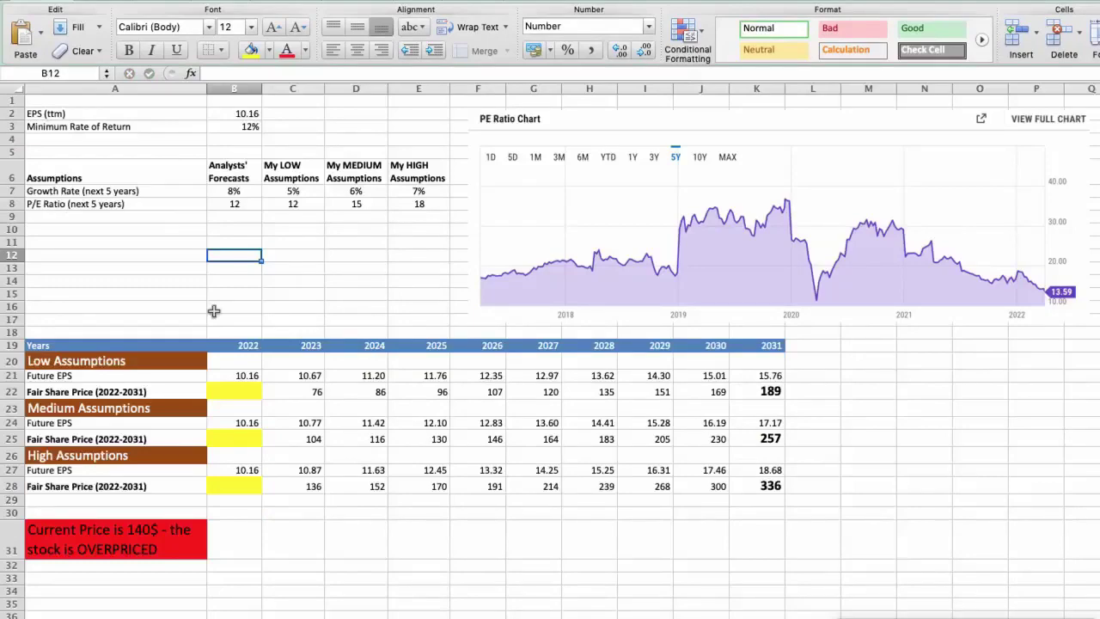
# - In the P/E valuation sheet, examine the trailing EPS, minimum rate of return, and analysts' growth rate and P/E ratio forecasts
pyautogui.click(225, 112)
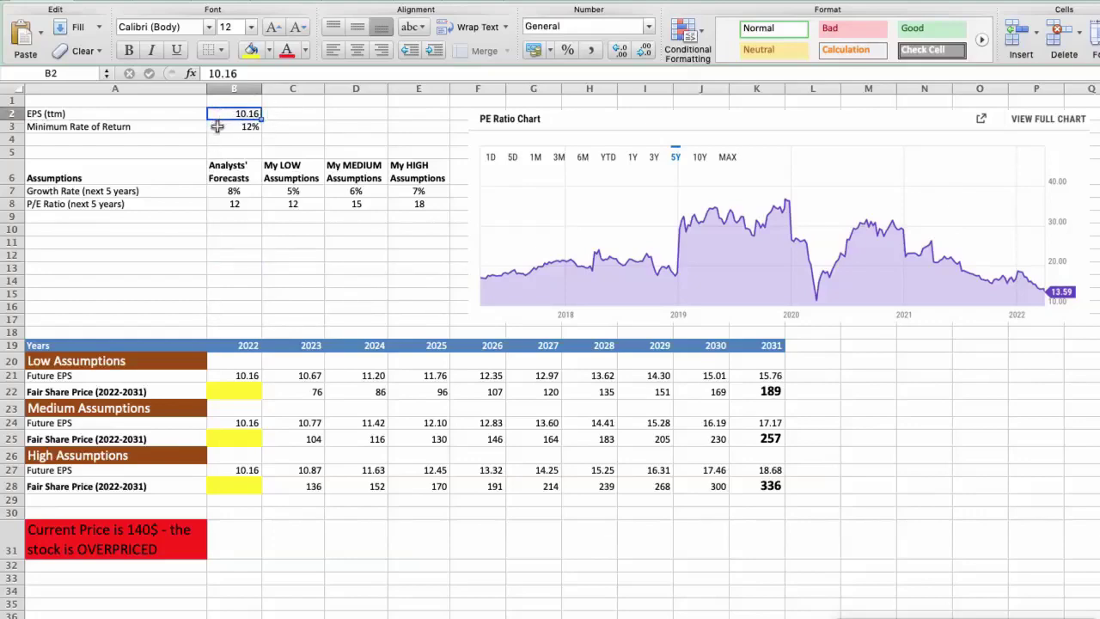
pyautogui.click(217, 126)
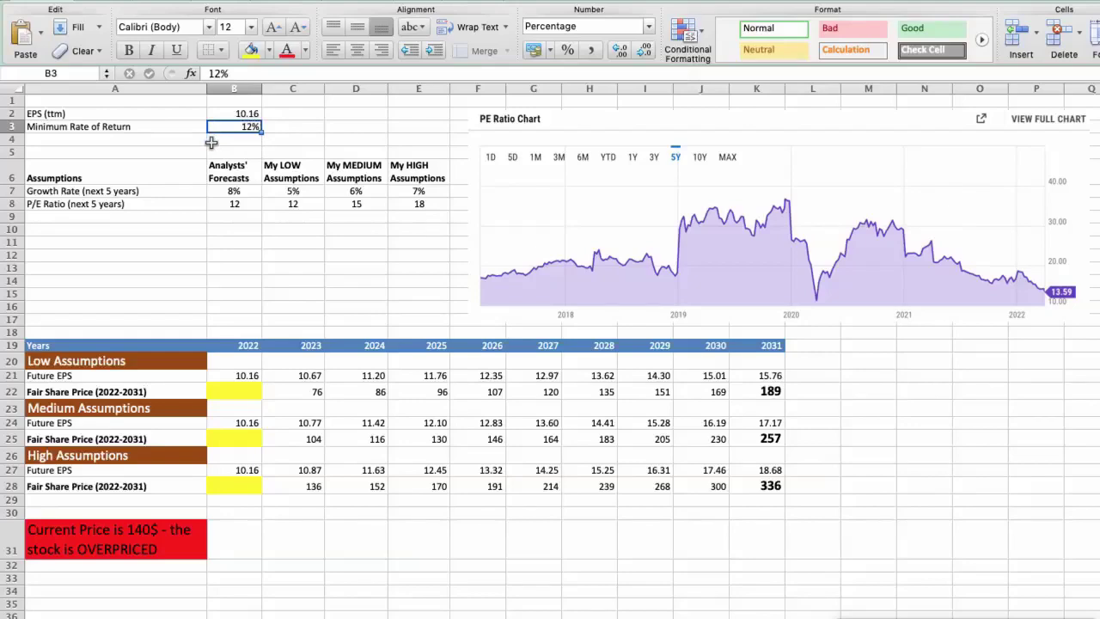
pyautogui.click(215, 189)
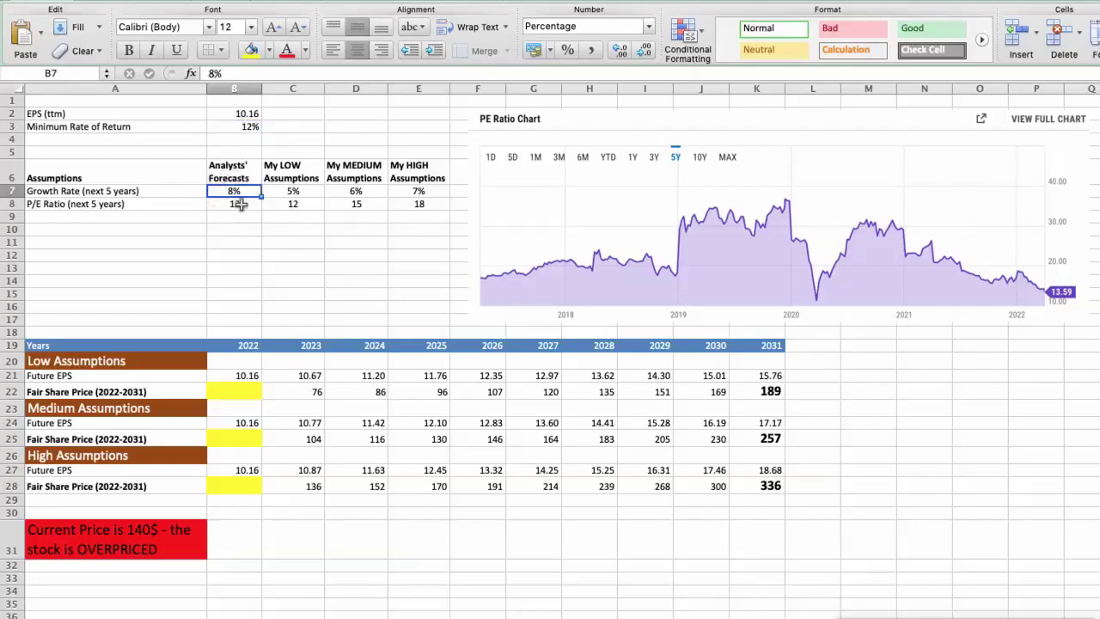
pyautogui.click(215, 203)
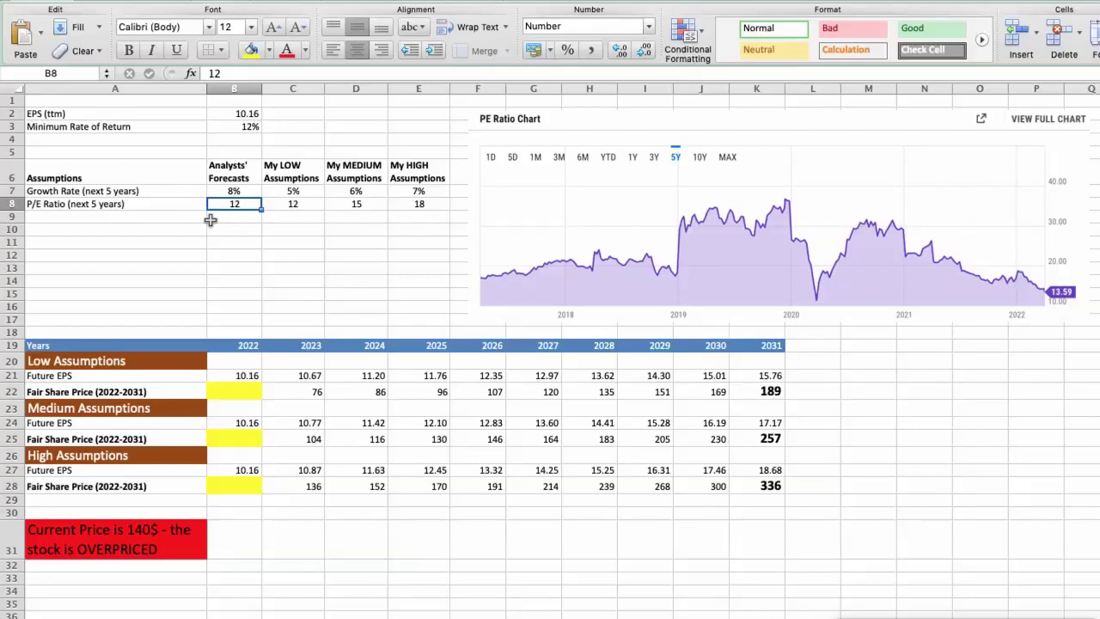
# - Review the LOW and MEDIUM assumptions and restore their 2022 fair share price formulas, =C22/(1+B3) in B22 and =C25/(1+B3) in B25
pyautogui.click(275, 191)
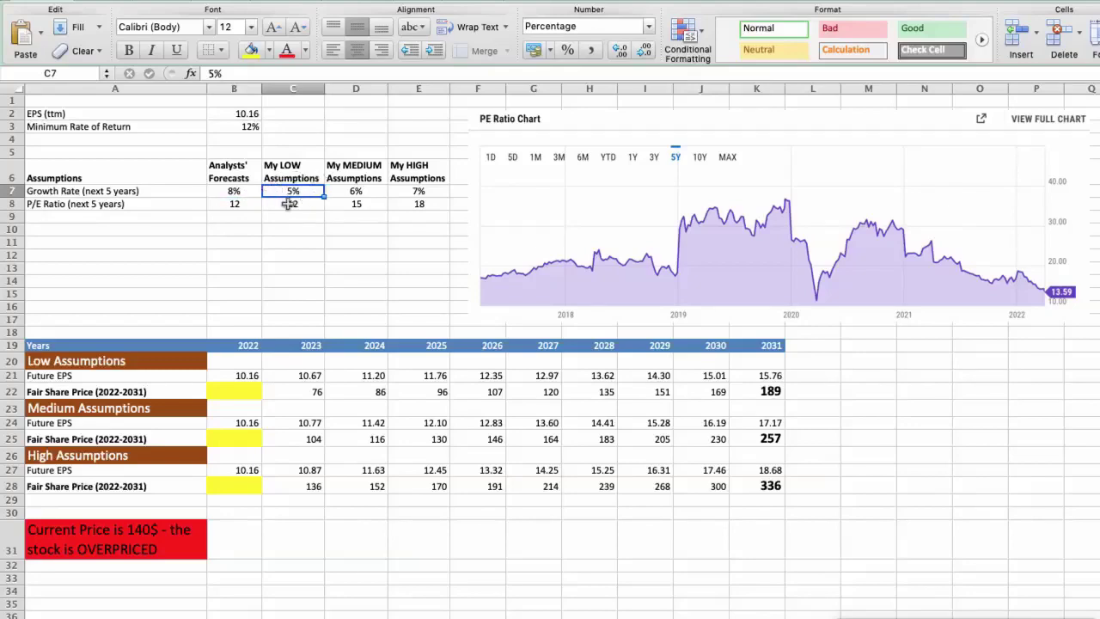
pyautogui.click(272, 200)
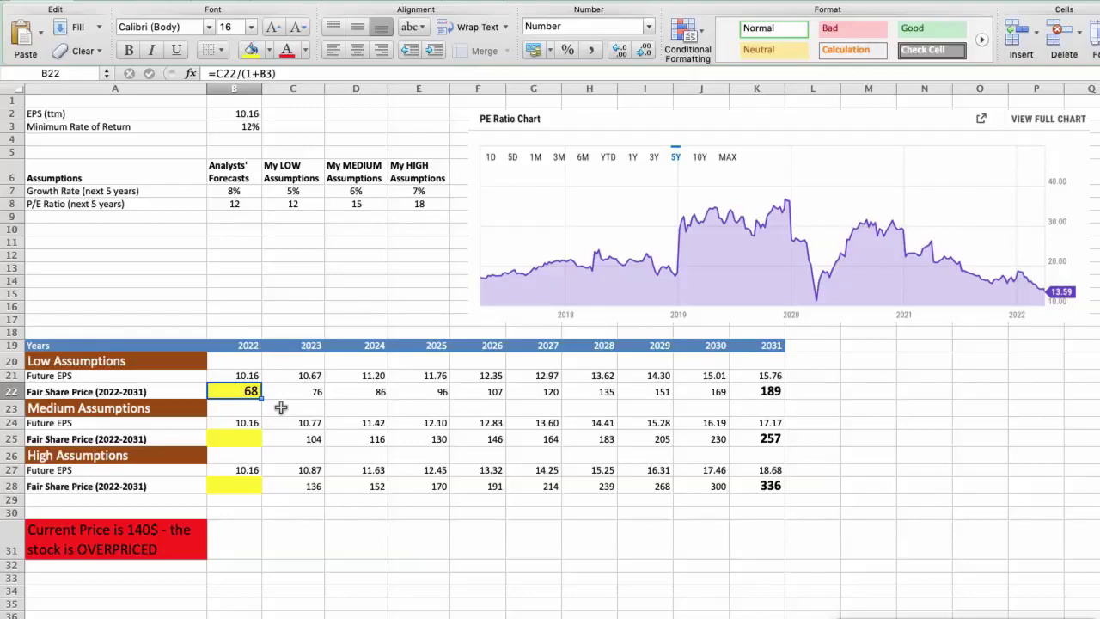
pyautogui.click(333, 193)
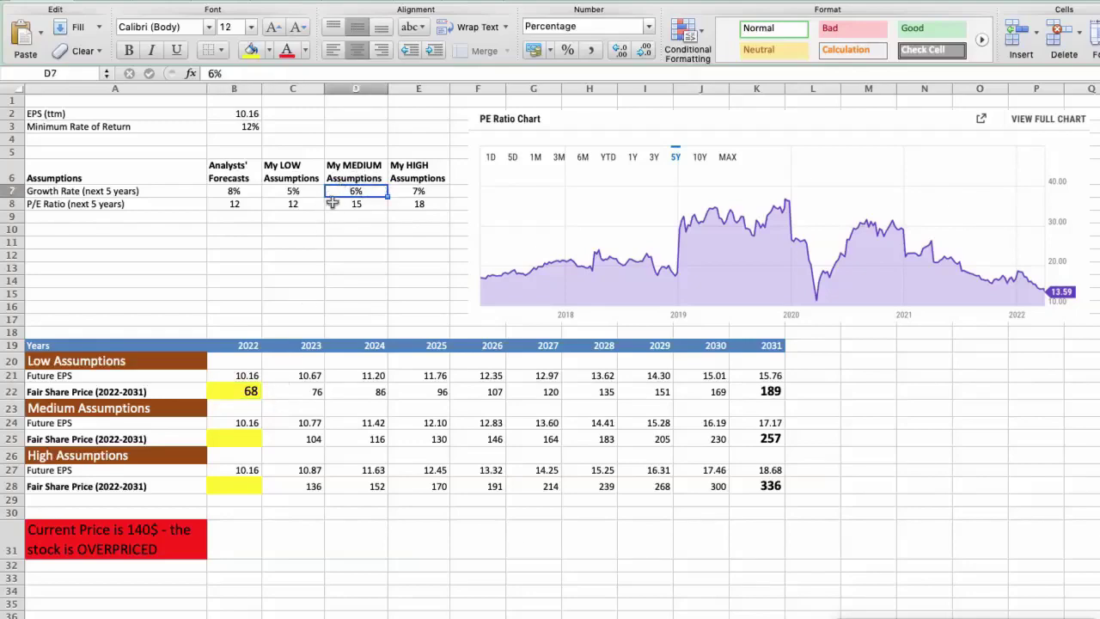
pyautogui.click(332, 203)
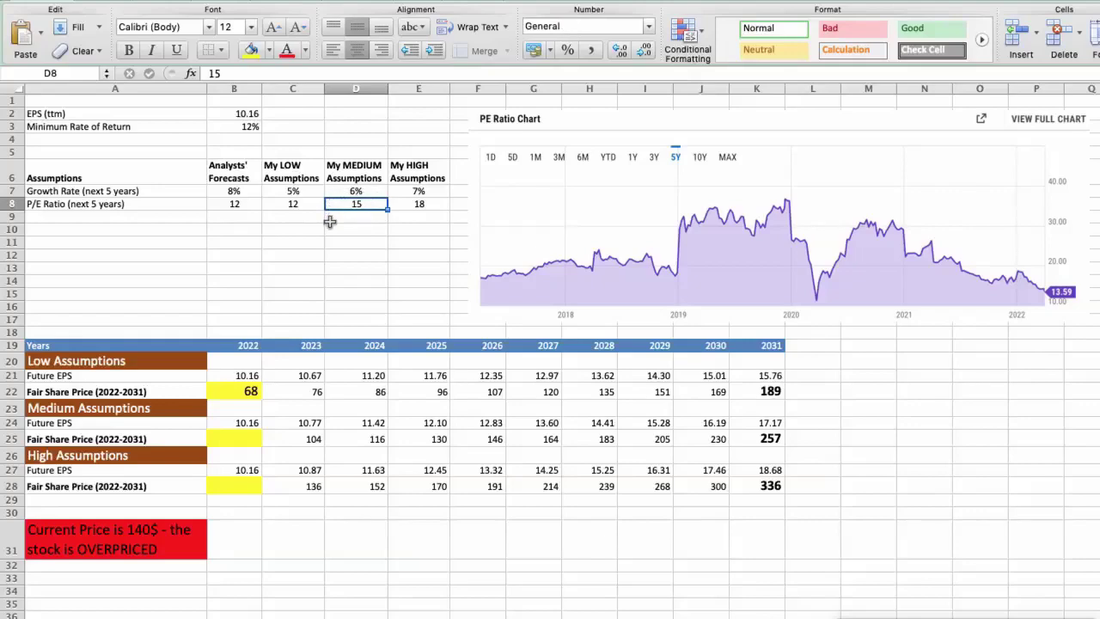
pyautogui.press('super+z')
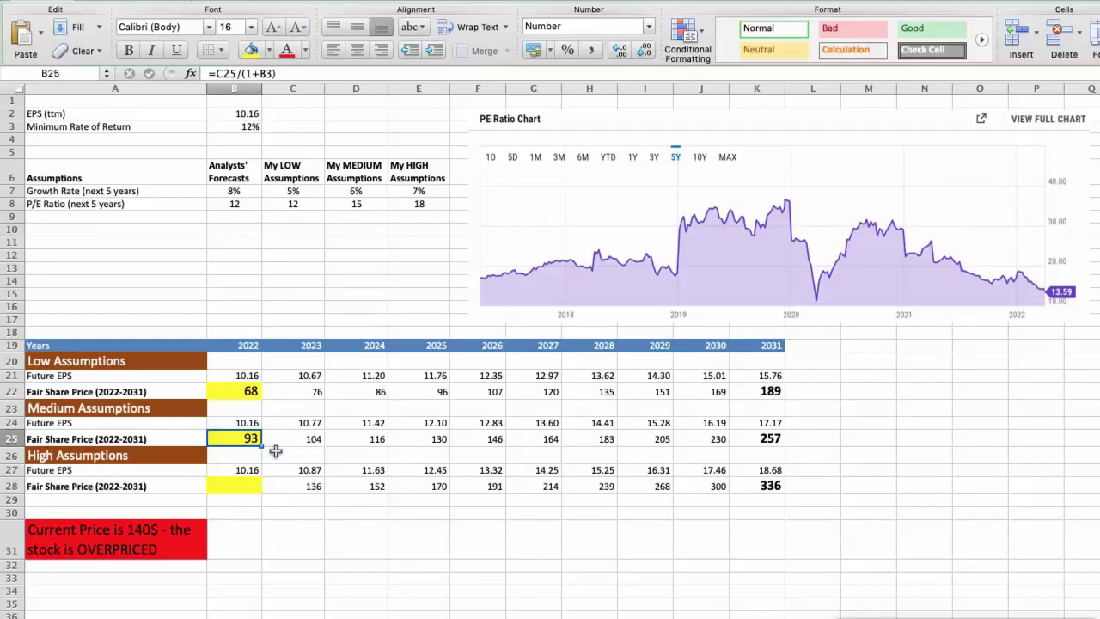
# - Review the growth rate and P/E ratio in the My HIGH Assumptions column
pyautogui.click(402, 191)
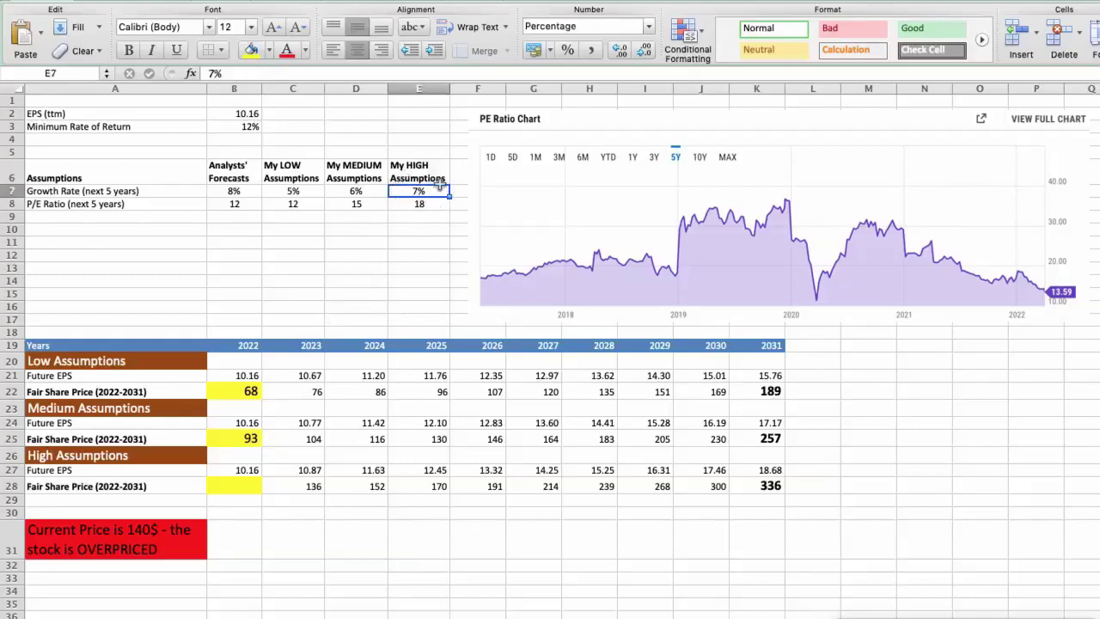
pyautogui.click(399, 204)
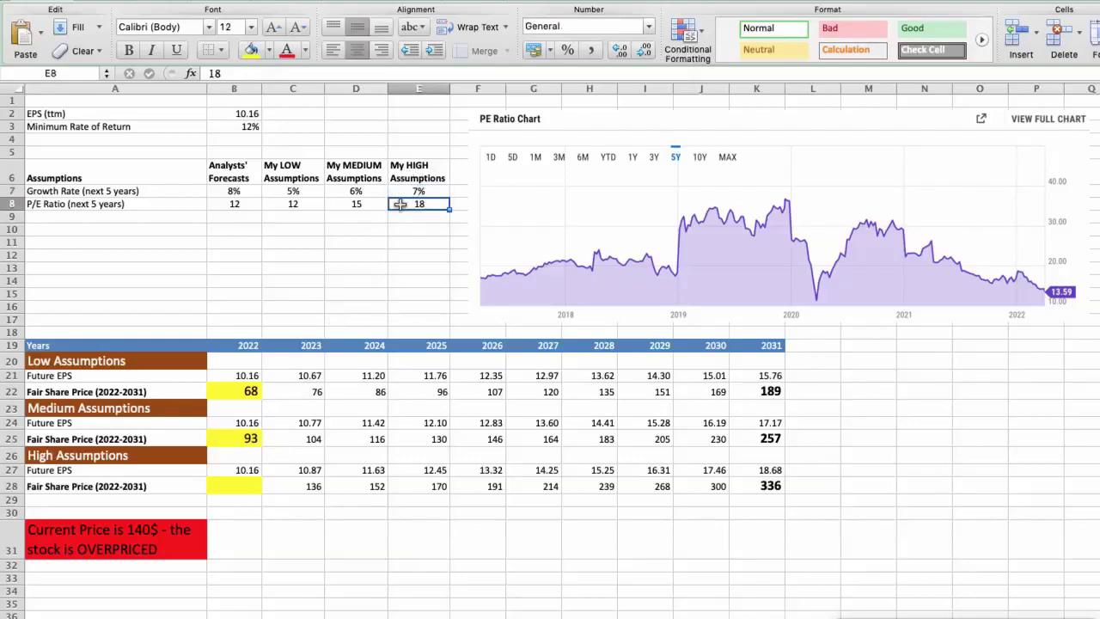